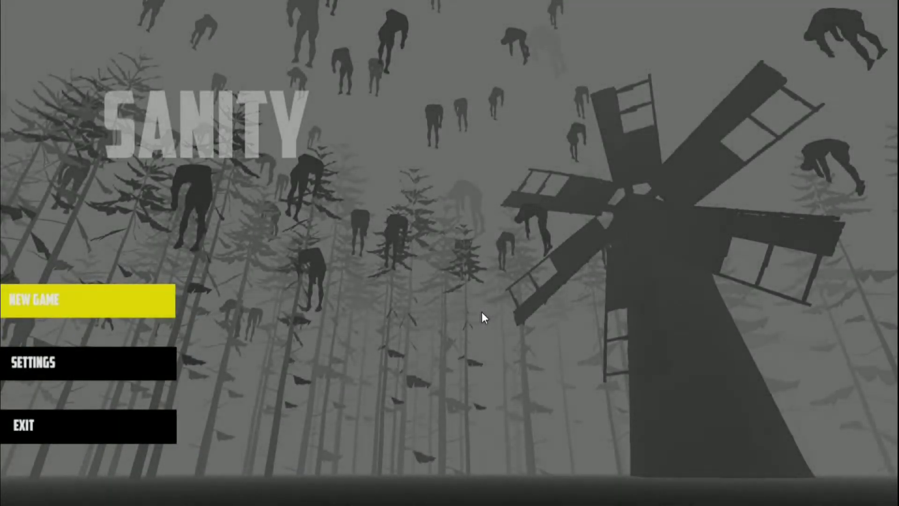
Choose NEW GAME from Sanity's main menu to start a fresh playthrough.
left_click(116, 301)
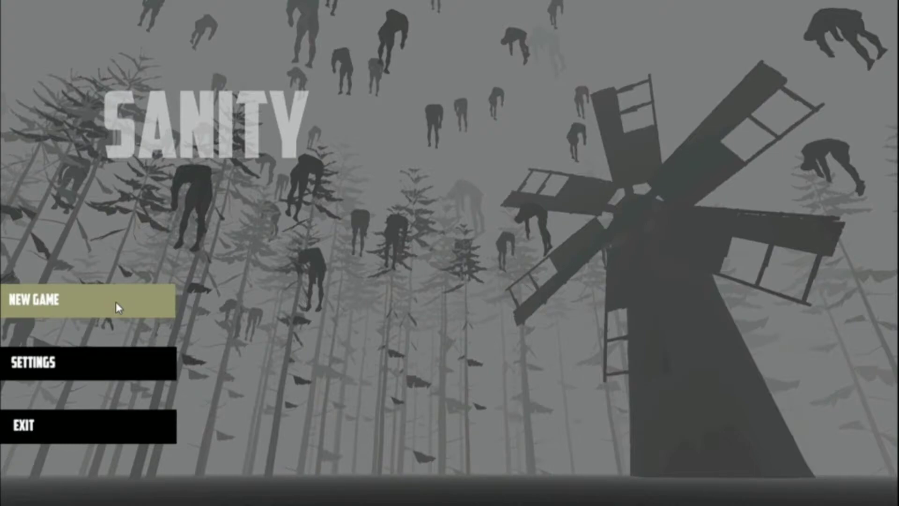